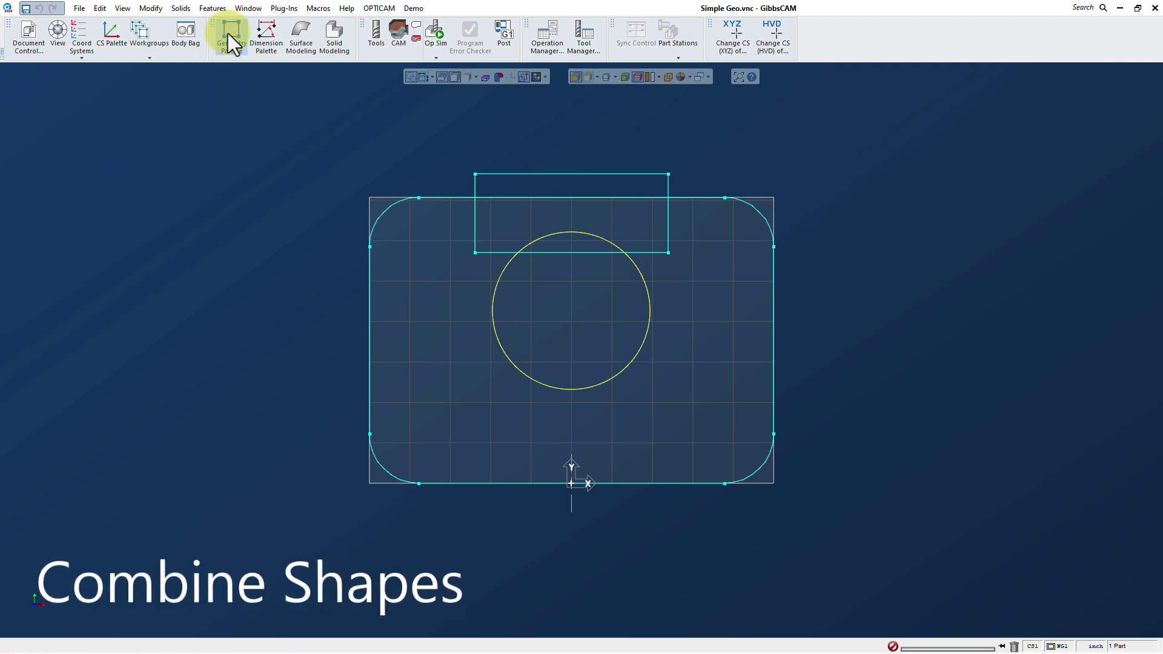
- Bring up the Geometry palette's Shapes sub-palette and its Combine Shapes tools
{"action": "left_click", "coordinate": [227, 34]}
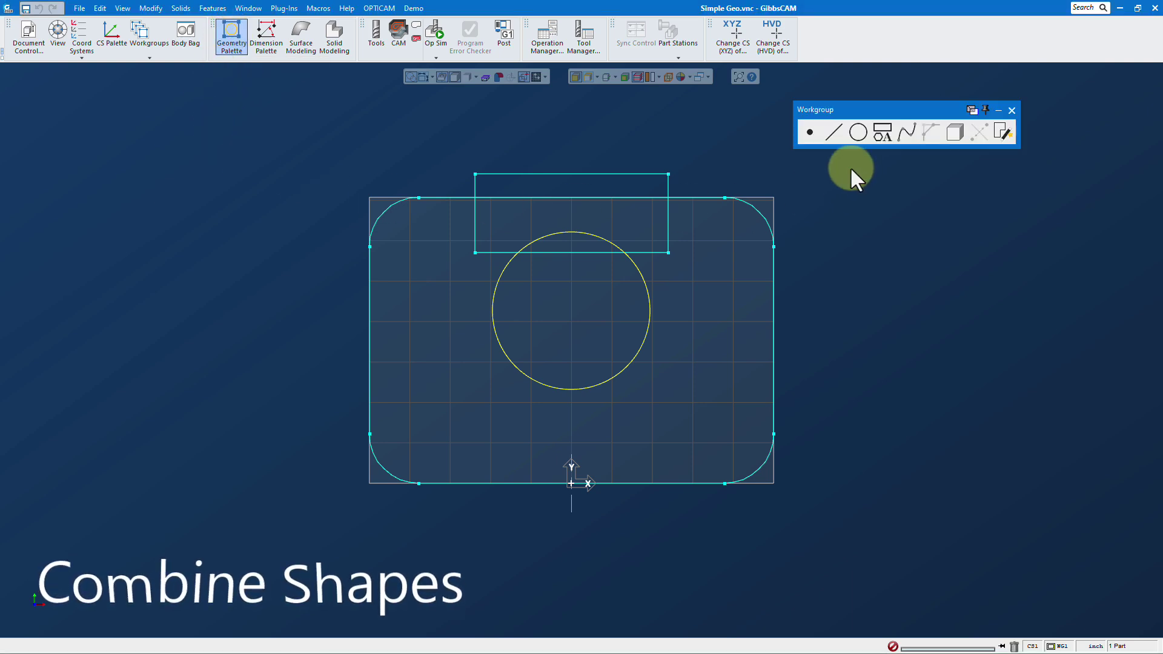
{"action": "left_click", "coordinate": [884, 133]}
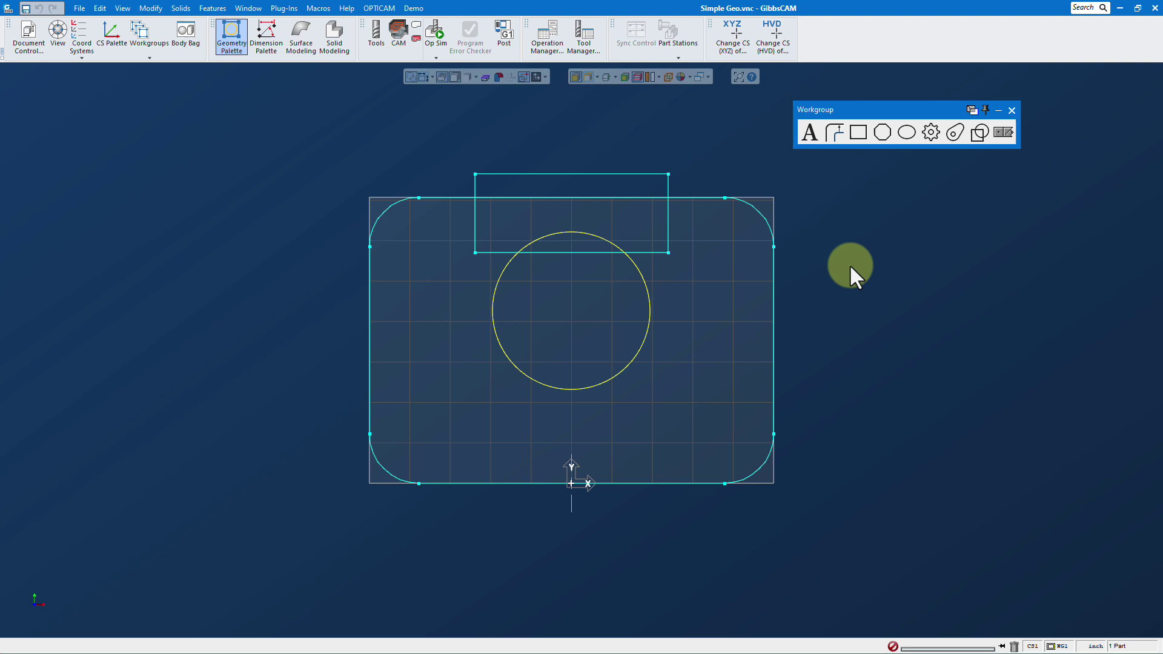
{"action": "left_click", "coordinate": [980, 133]}
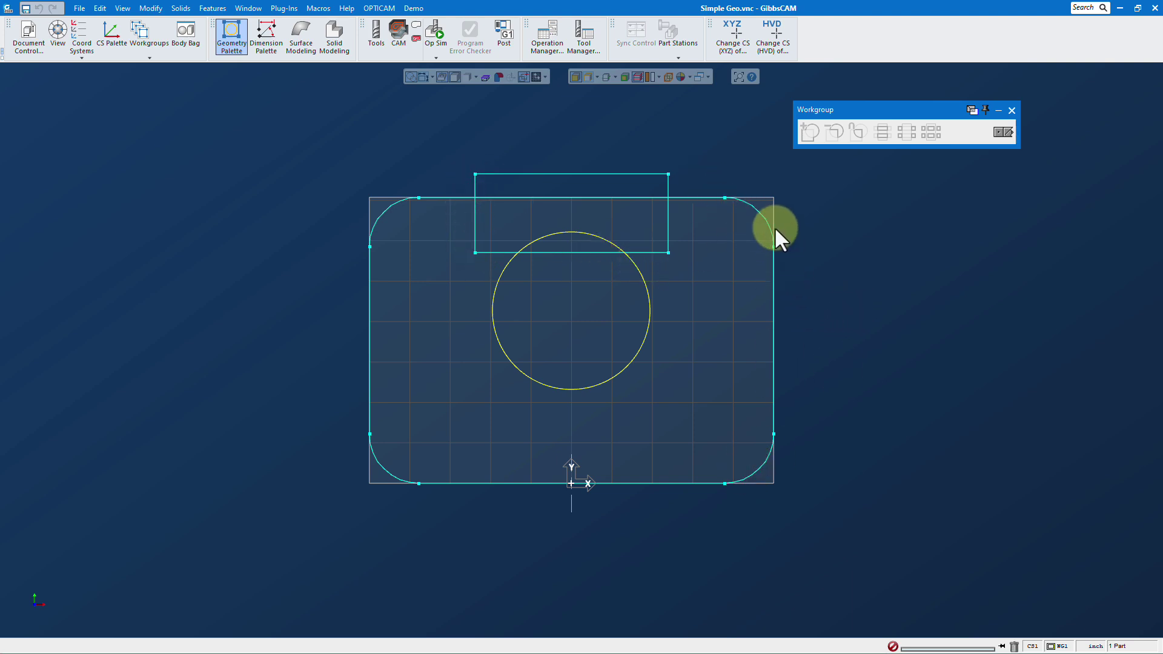
- Merge the overlapping small rectangle into the rounded rectangle, forming a rectangular slot in its top edge
{"action": "double_click", "coordinate": [769, 224]}
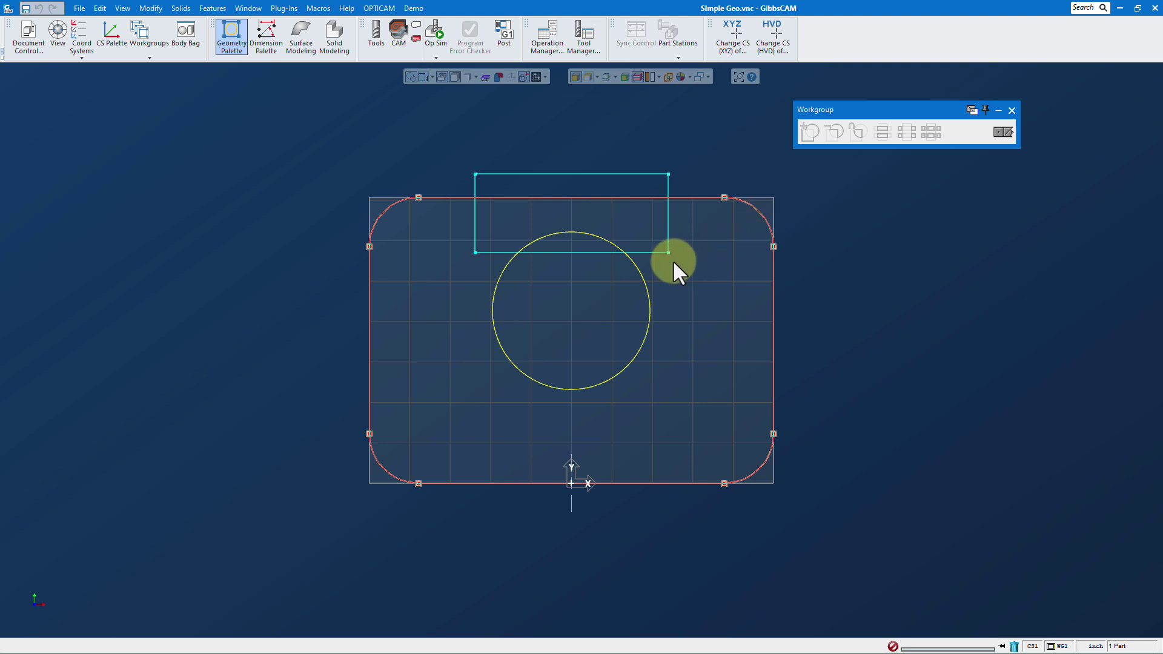
{"action": "double_click", "coordinate": [660, 251]}
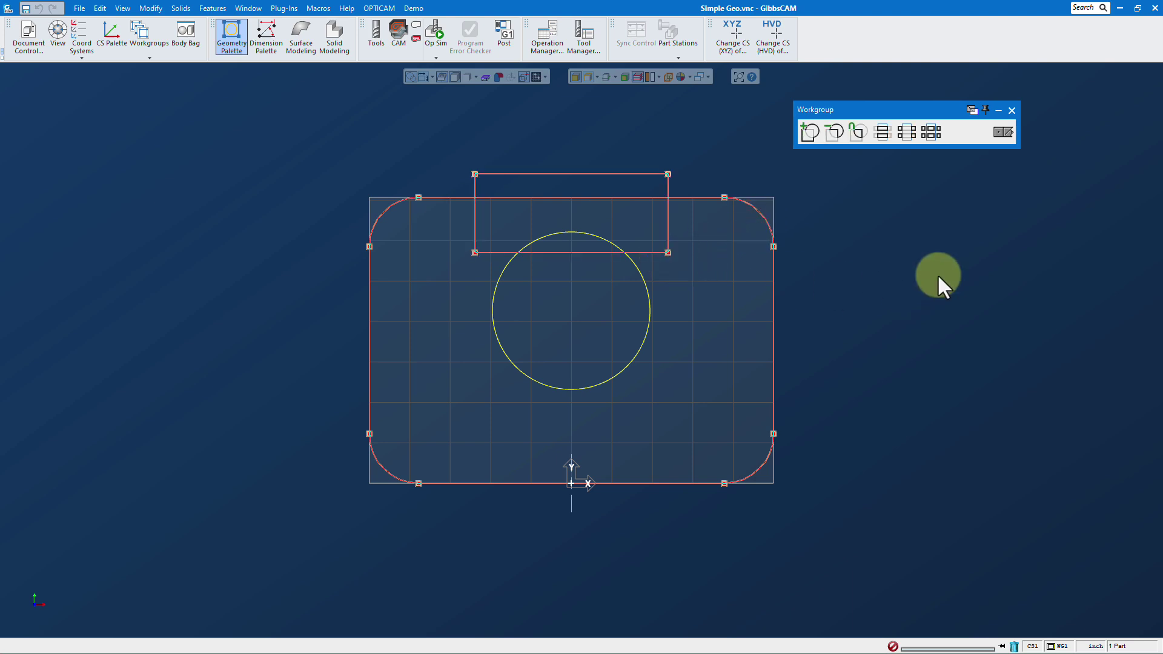
{"action": "left_click", "coordinate": [837, 137]}
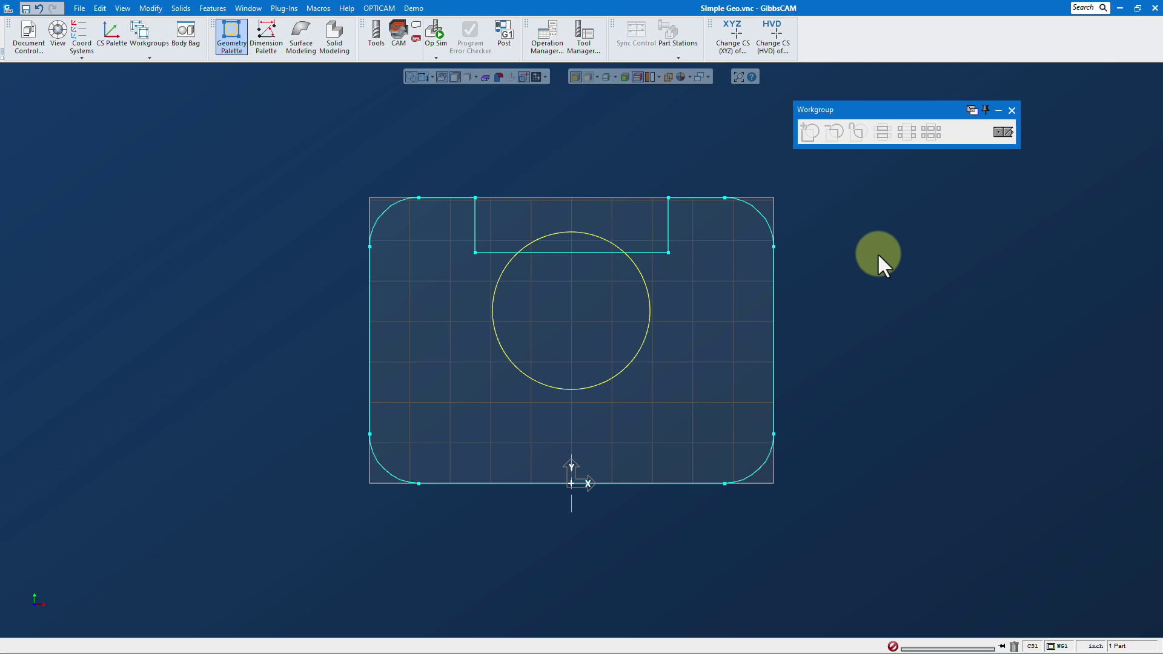
- Merge the circle into the slotted outline so its arc bulges up from the slot's bottom edge
{"action": "double_click", "coordinate": [771, 229]}
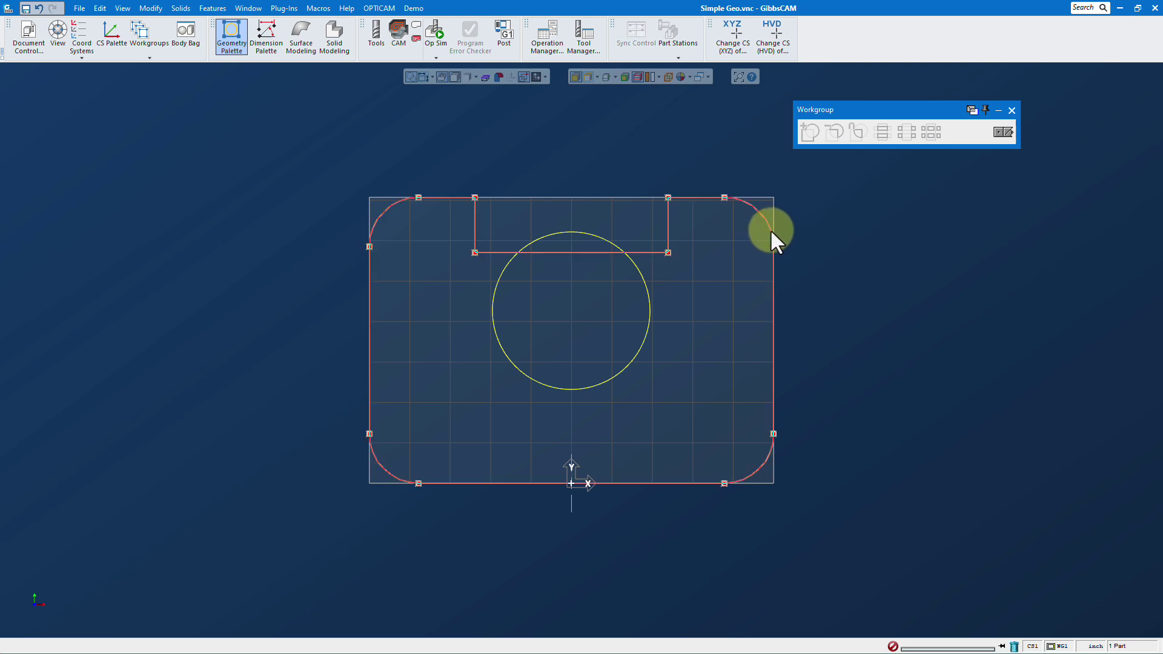
{"action": "left_click", "coordinate": [624, 365], "text": "ctrl"}
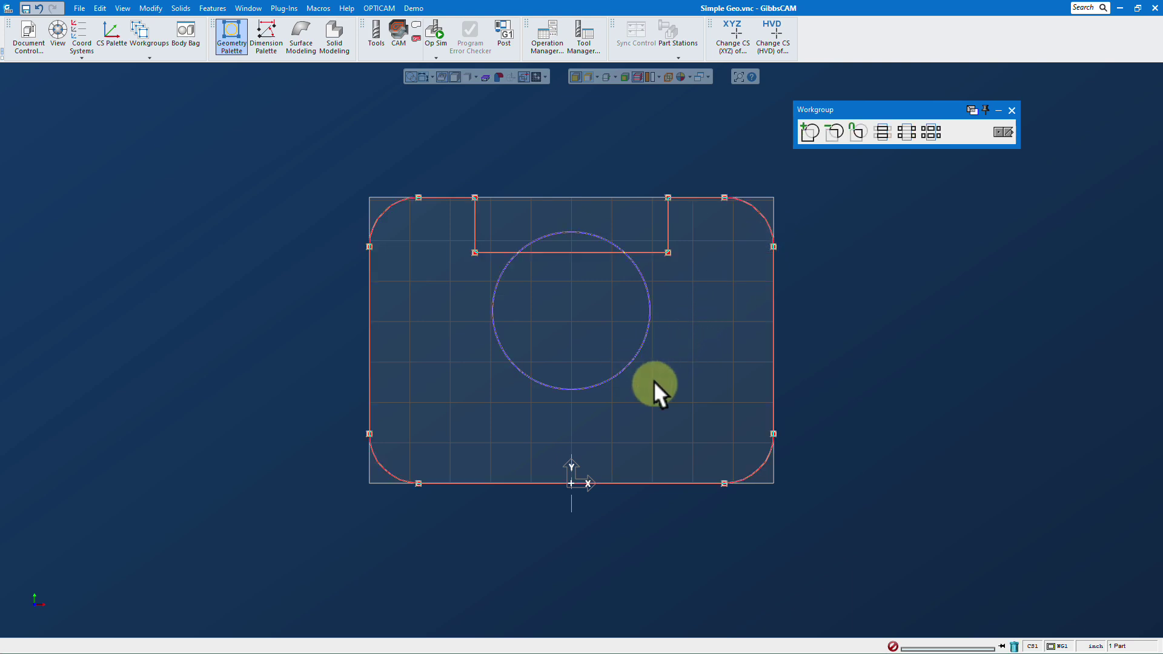
{"action": "left_click", "coordinate": [811, 135]}
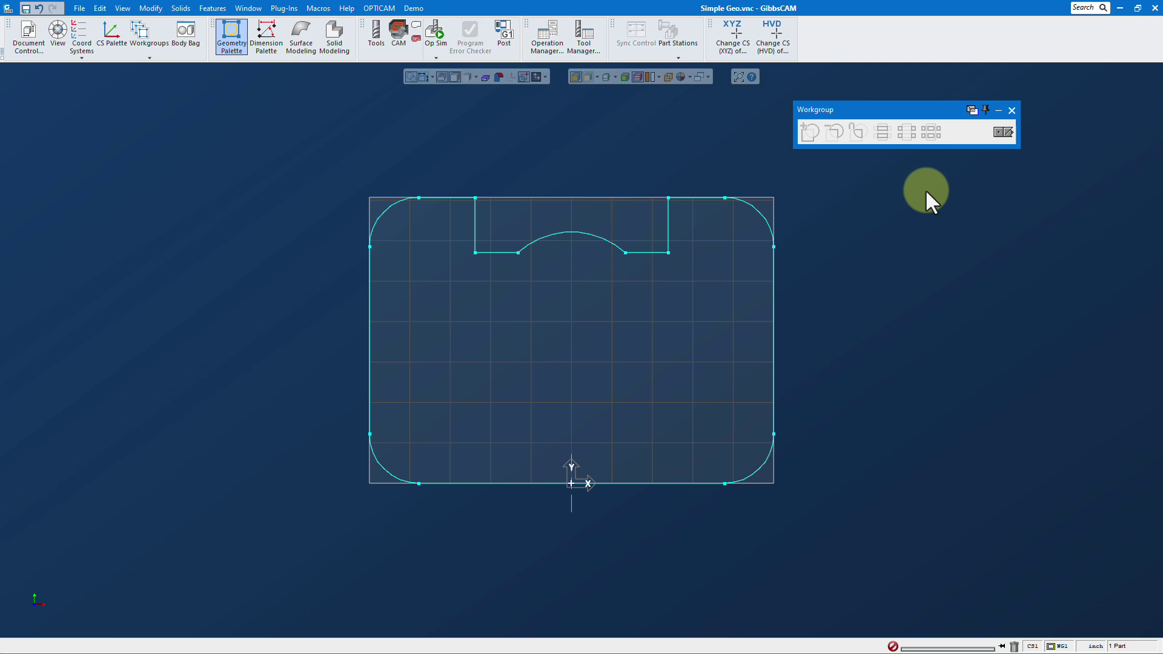
- Draw a two-point diagonal line crossing the whole outline from left to right, past both edges
{"action": "left_click", "coordinate": [1003, 133]}
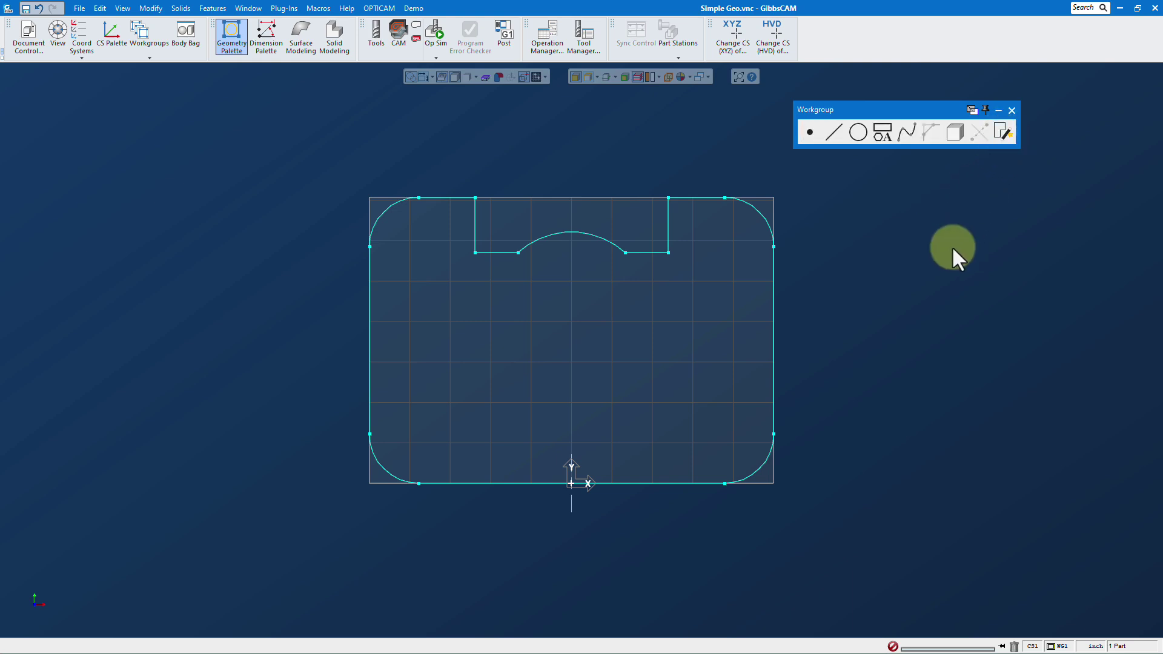
{"action": "left_click", "coordinate": [810, 133]}
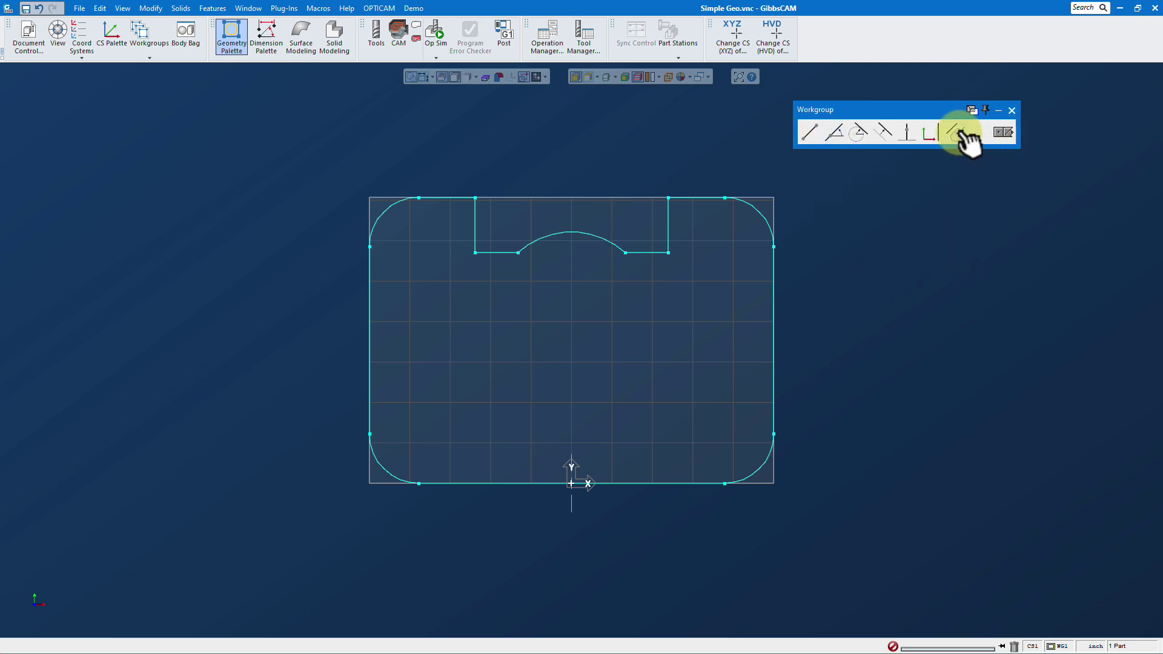
{"action": "left_click", "coordinate": [969, 131]}
{"action": "left_click", "coordinate": [328, 381]}
{"action": "left_click", "coordinate": [808, 303]}
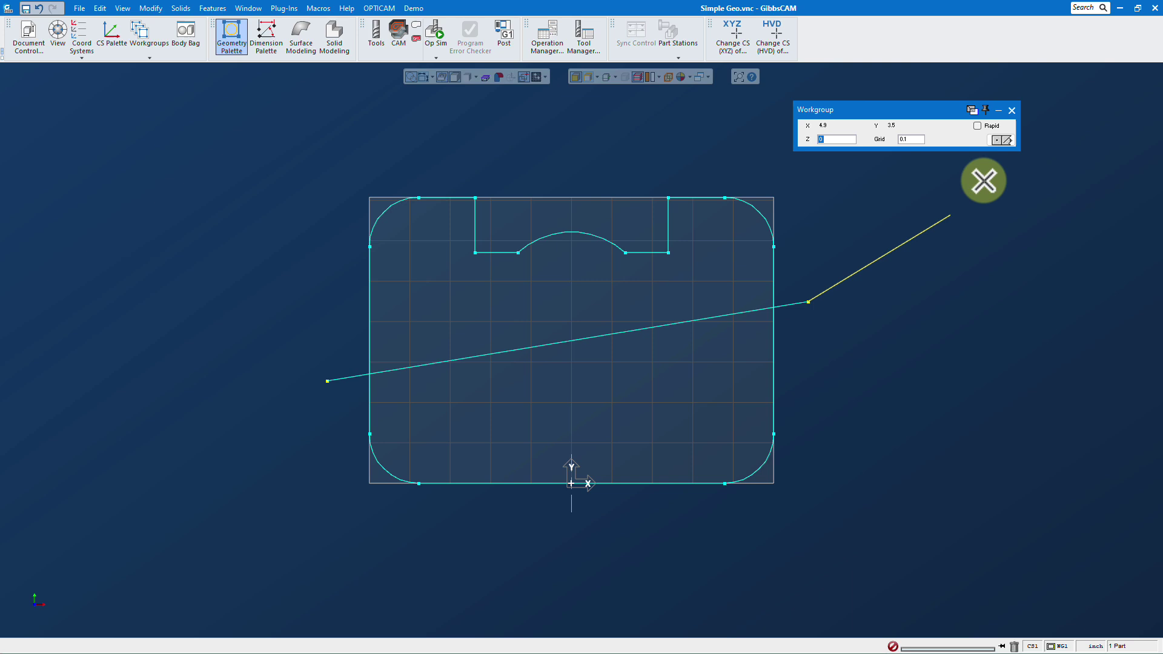
{"action": "left_click", "coordinate": [1004, 140]}
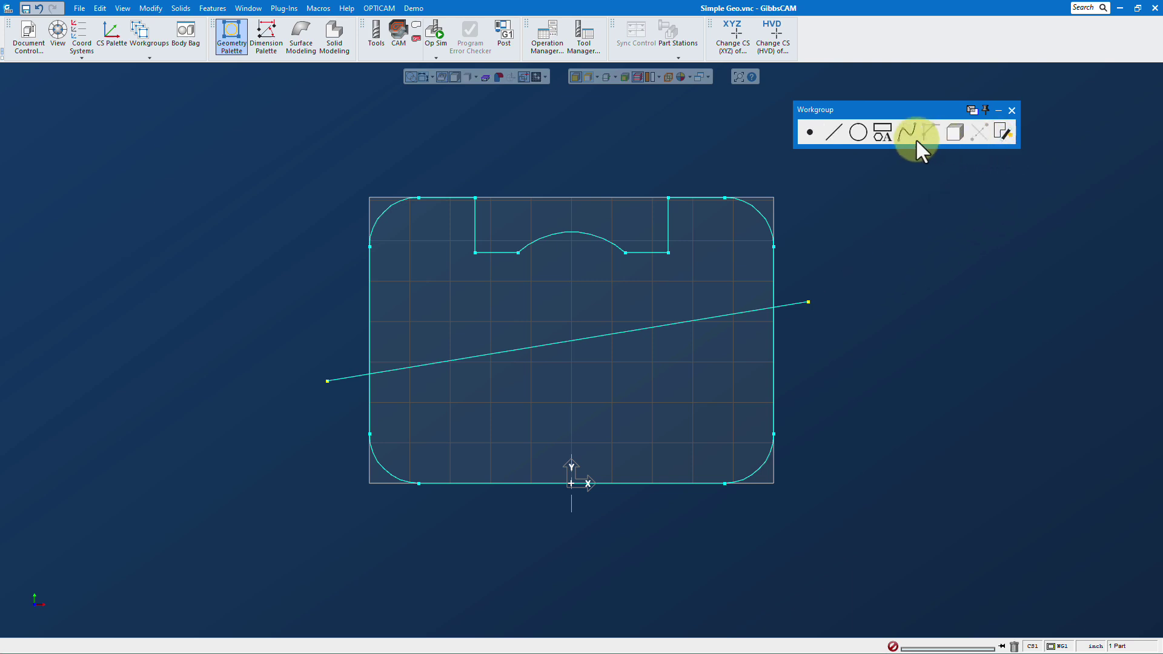
{"action": "left_click", "coordinate": [882, 132]}
{"action": "left_click", "coordinate": [981, 134]}
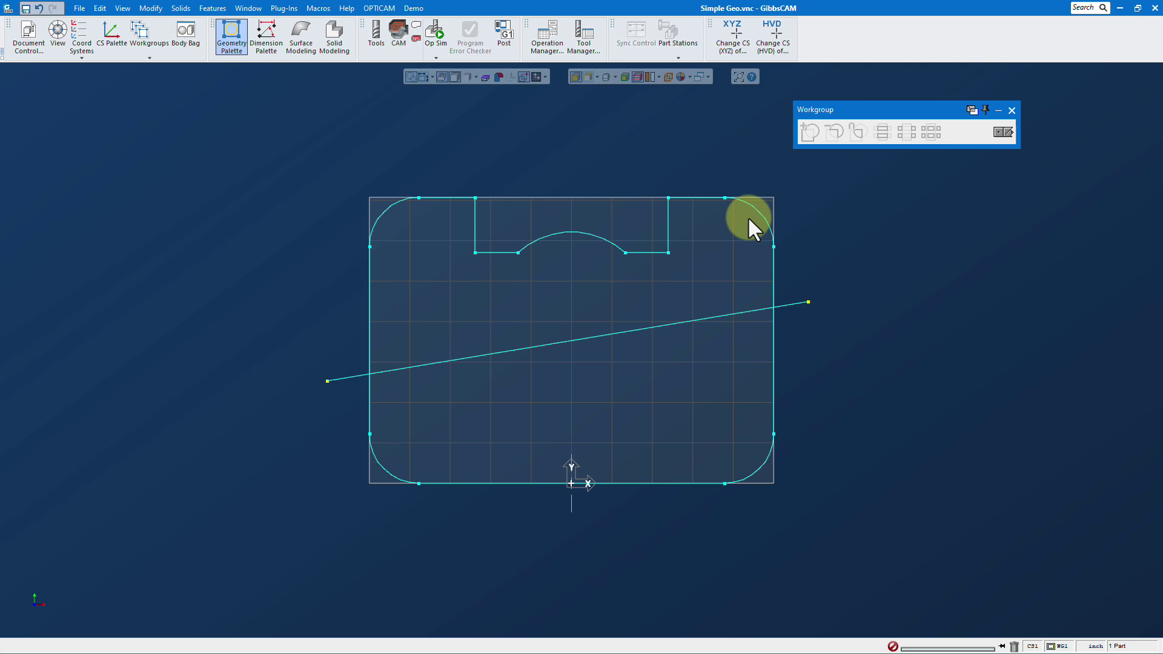
{"action": "double_click", "coordinate": [773, 351]}
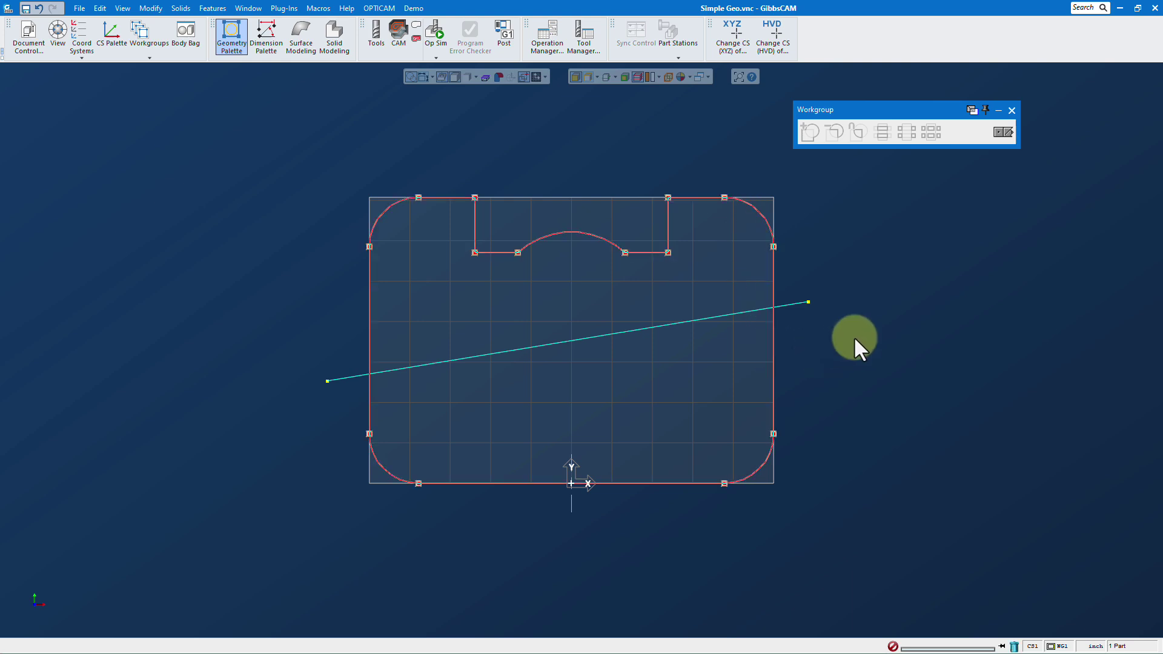
{"action": "left_click", "coordinate": [739, 311]}
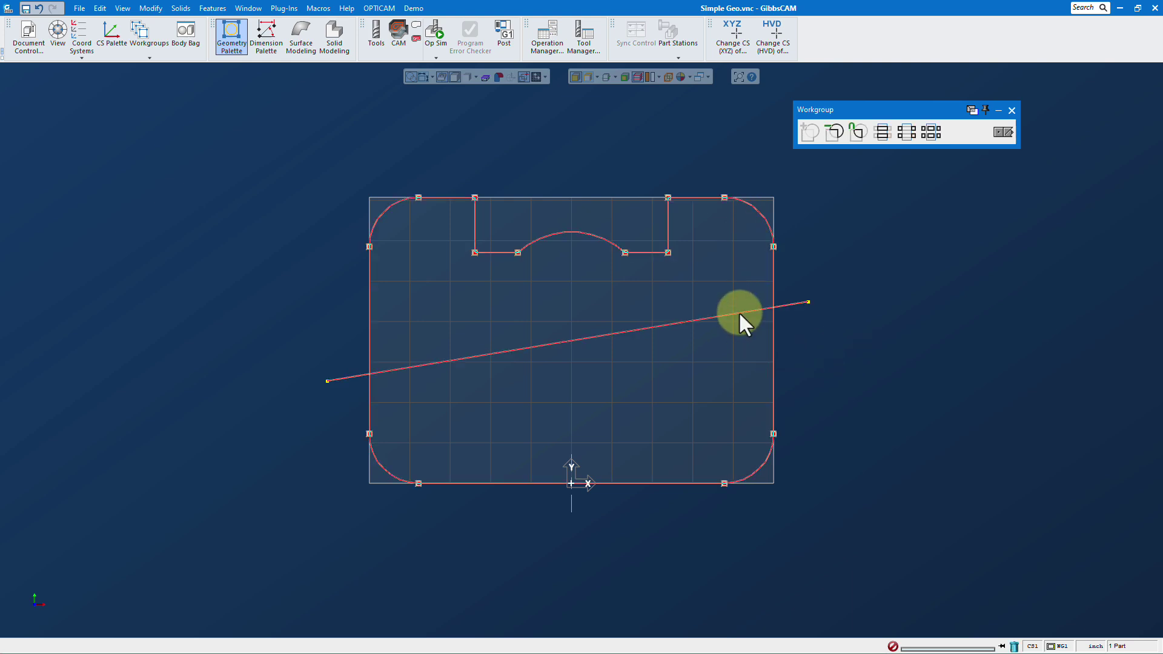
{"action": "left_click", "coordinate": [736, 311]}
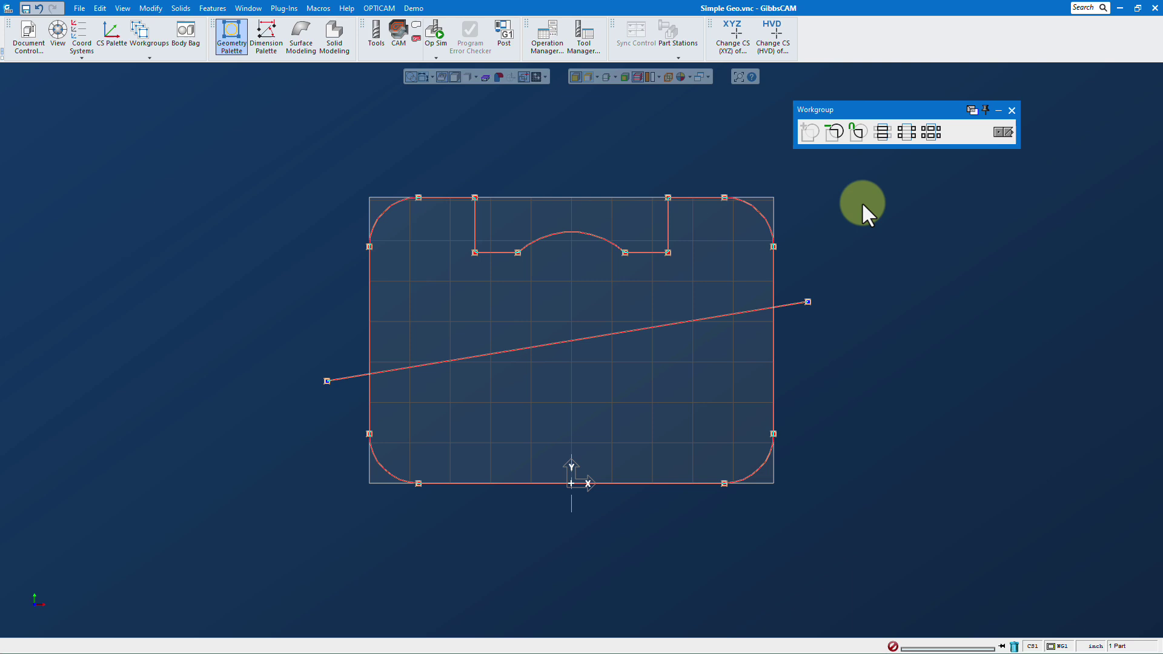
{"action": "left_click", "coordinate": [884, 131]}
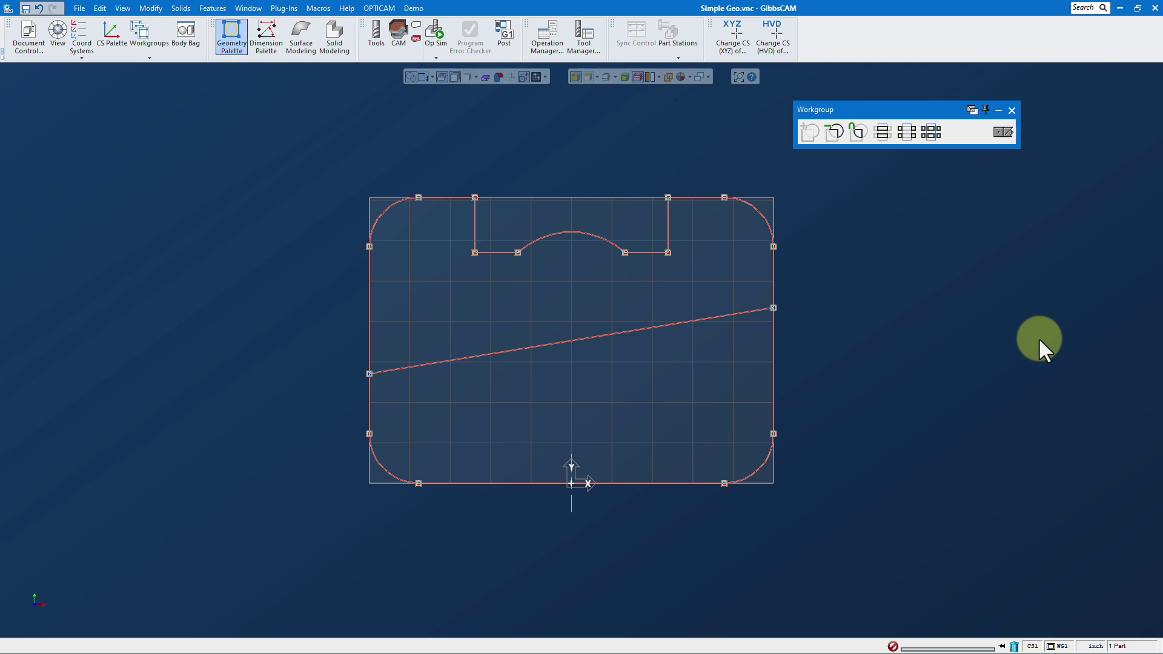
{"action": "key", "text": "ctrl+z"}
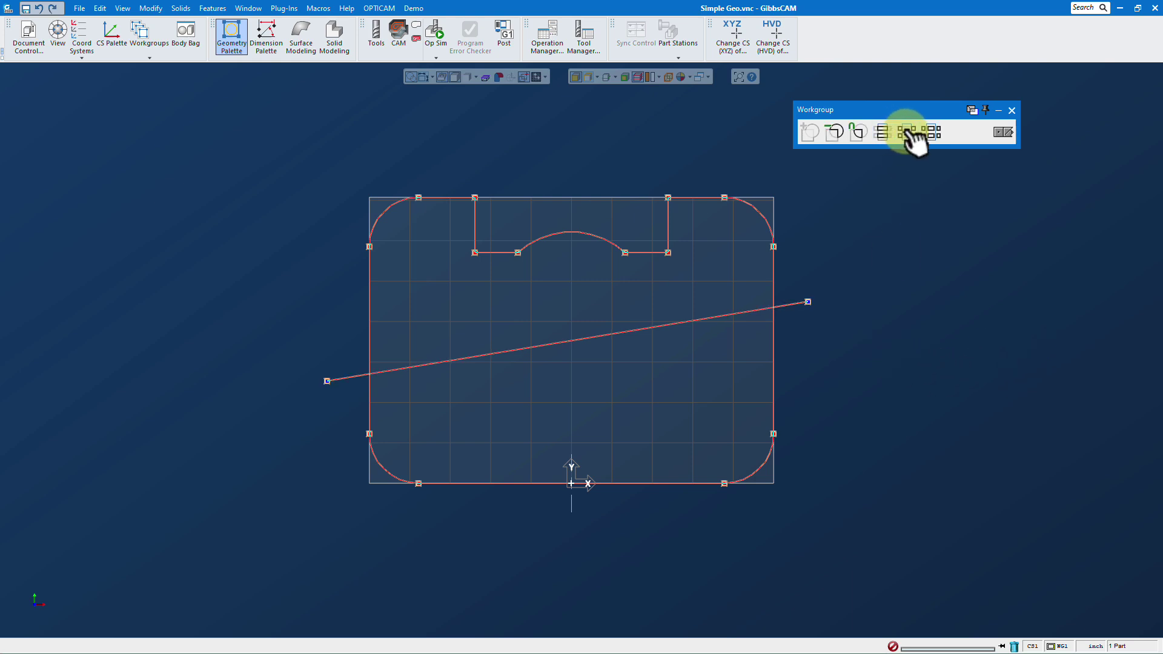
{"action": "left_click", "coordinate": [908, 132]}
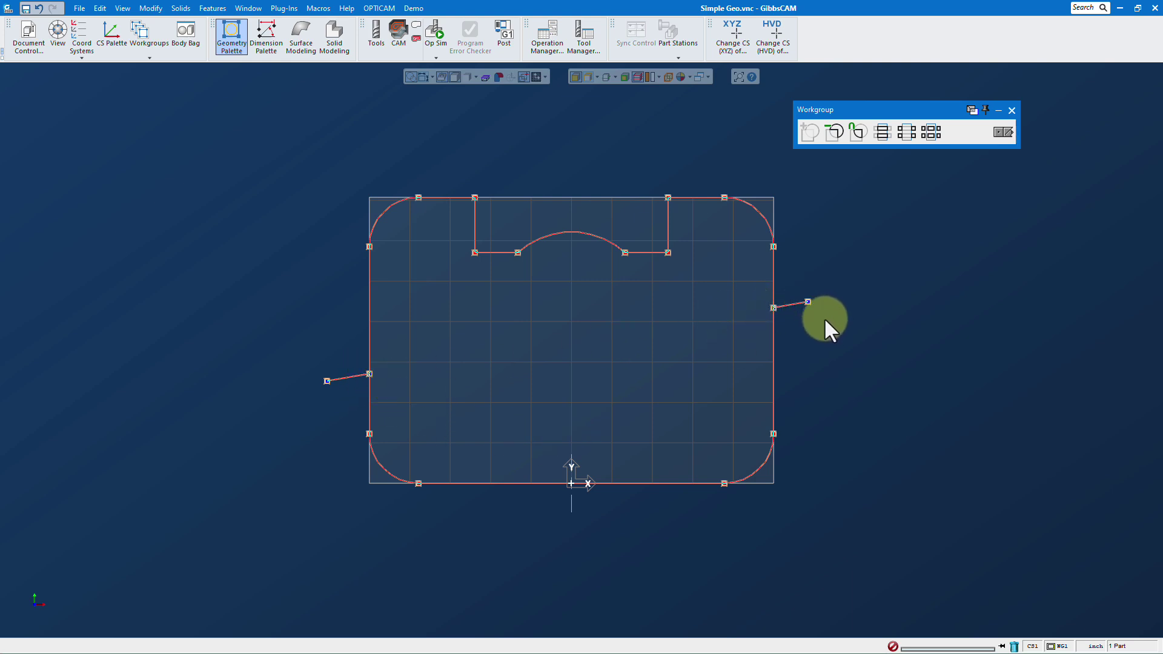
{"action": "key", "text": "ctrl+y"}
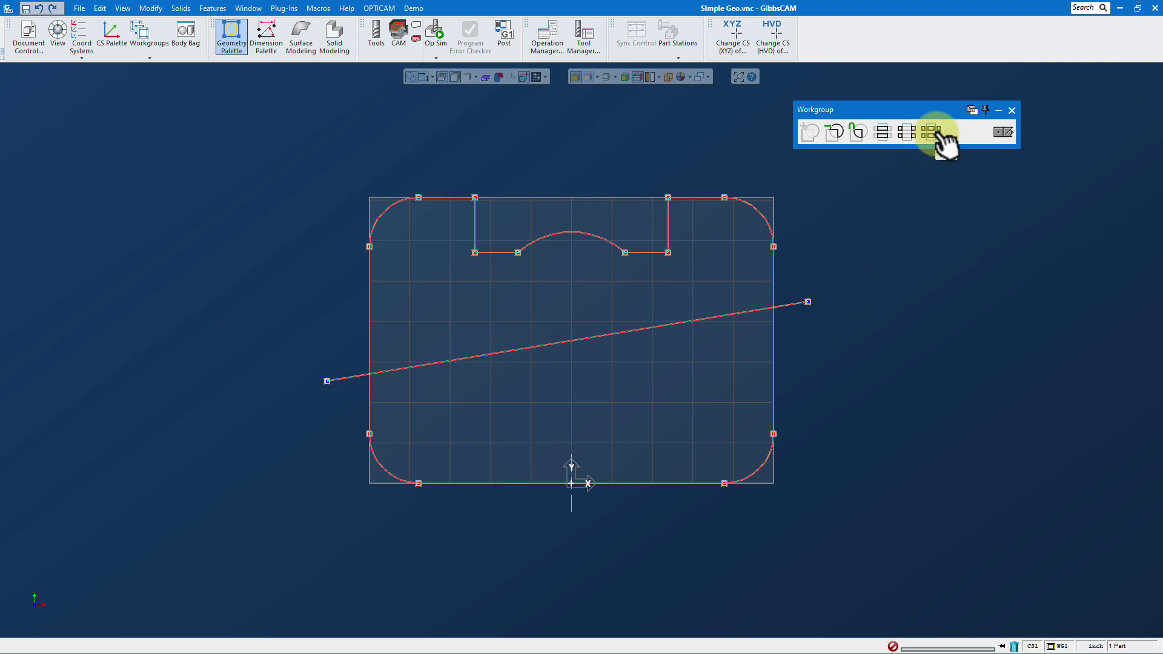
{"action": "left_click", "coordinate": [885, 300]}
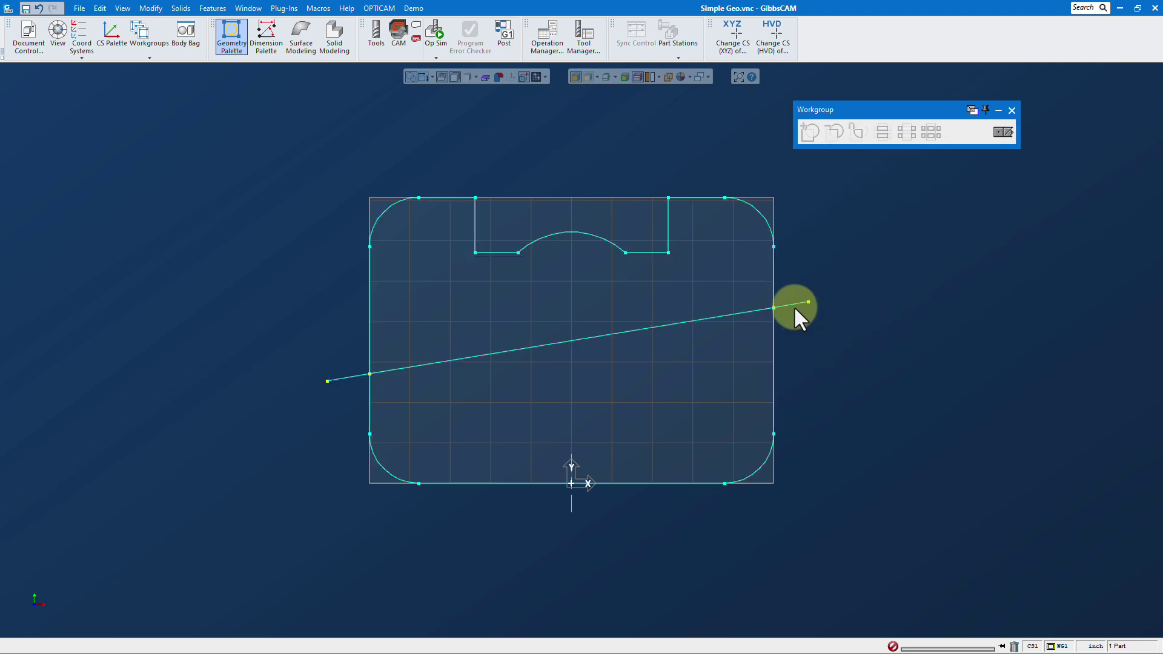
{"action": "left_click", "coordinate": [683, 320]}
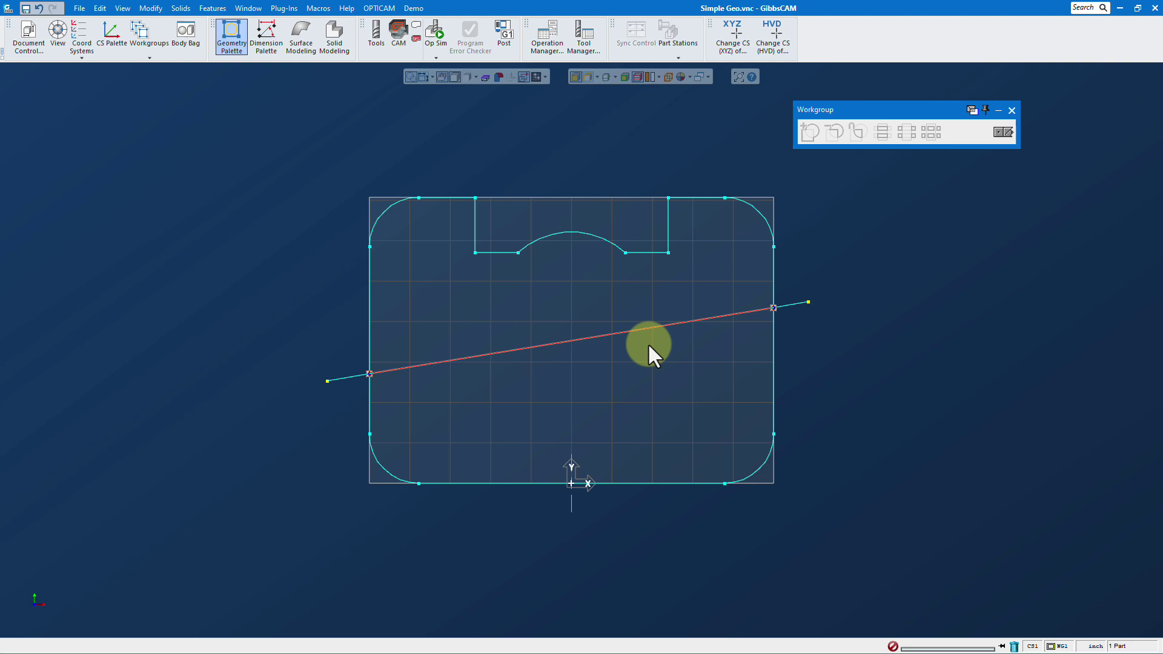
{"action": "left_click", "coordinate": [335, 378]}
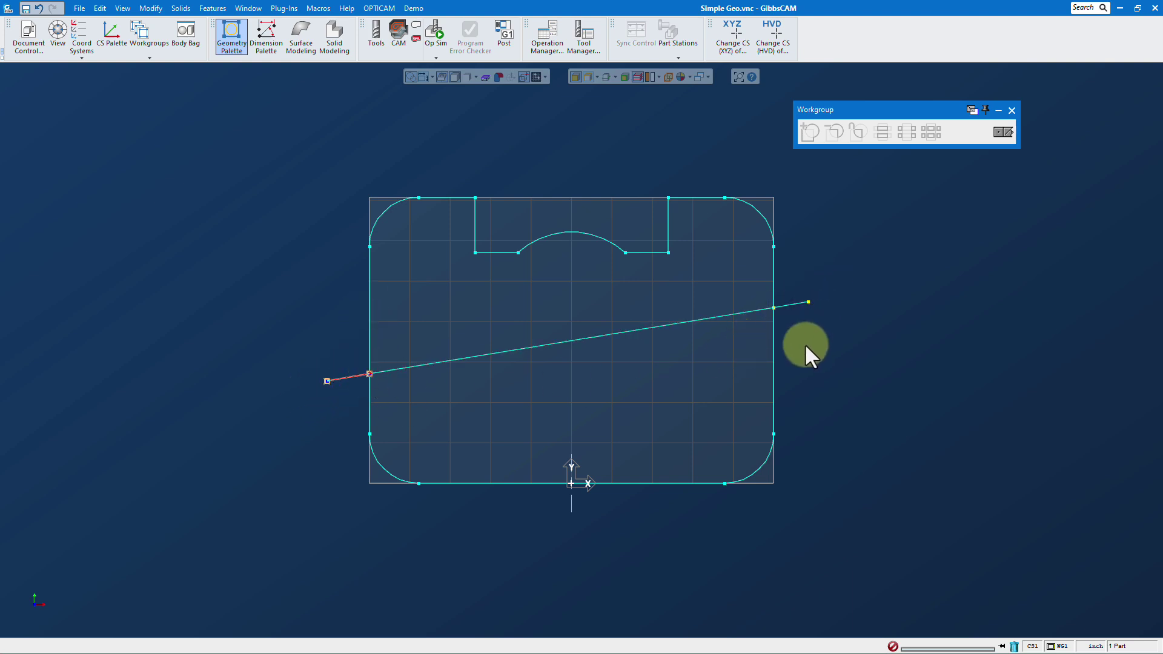
{"action": "key", "text": "ctrl+z"}
- Delete the diagonal line, leaving only the merged outline with its arc-bottomed slot
{"action": "left_click", "coordinate": [1003, 131]}
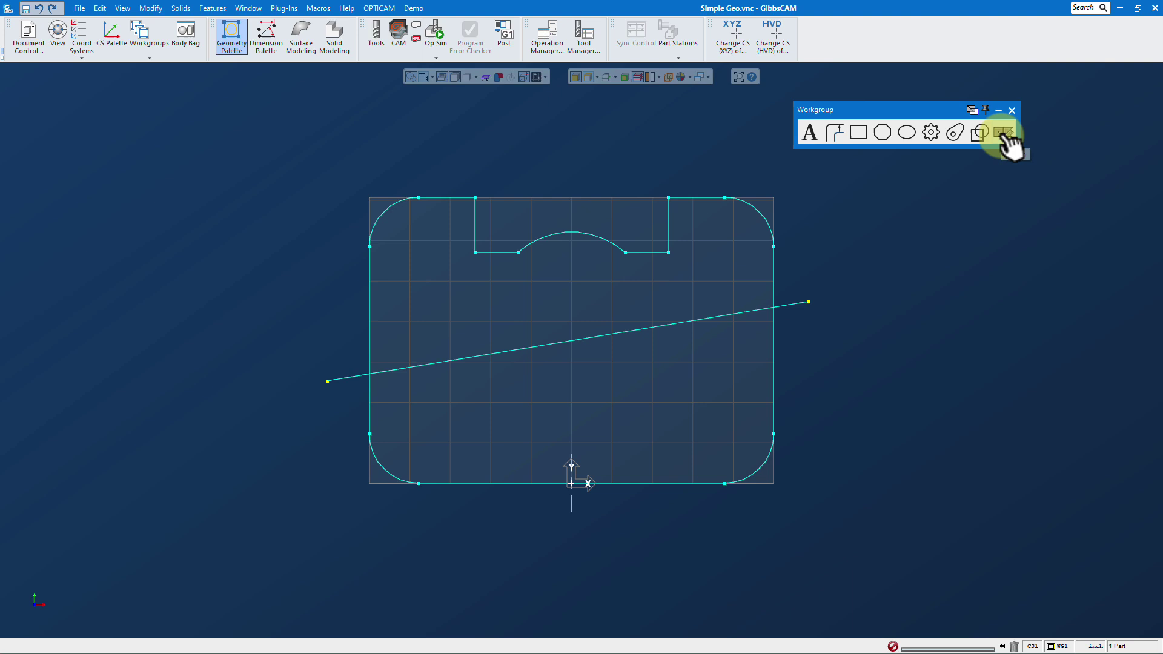
{"action": "left_click", "coordinate": [796, 300]}
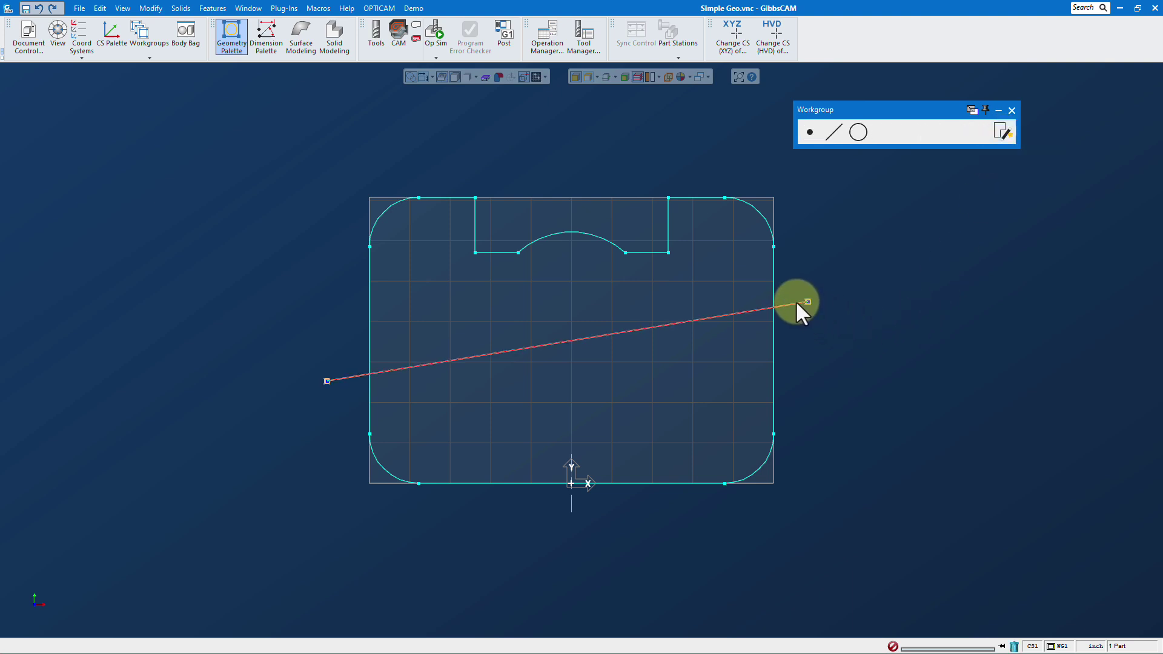
{"action": "key", "text": "Delete"}
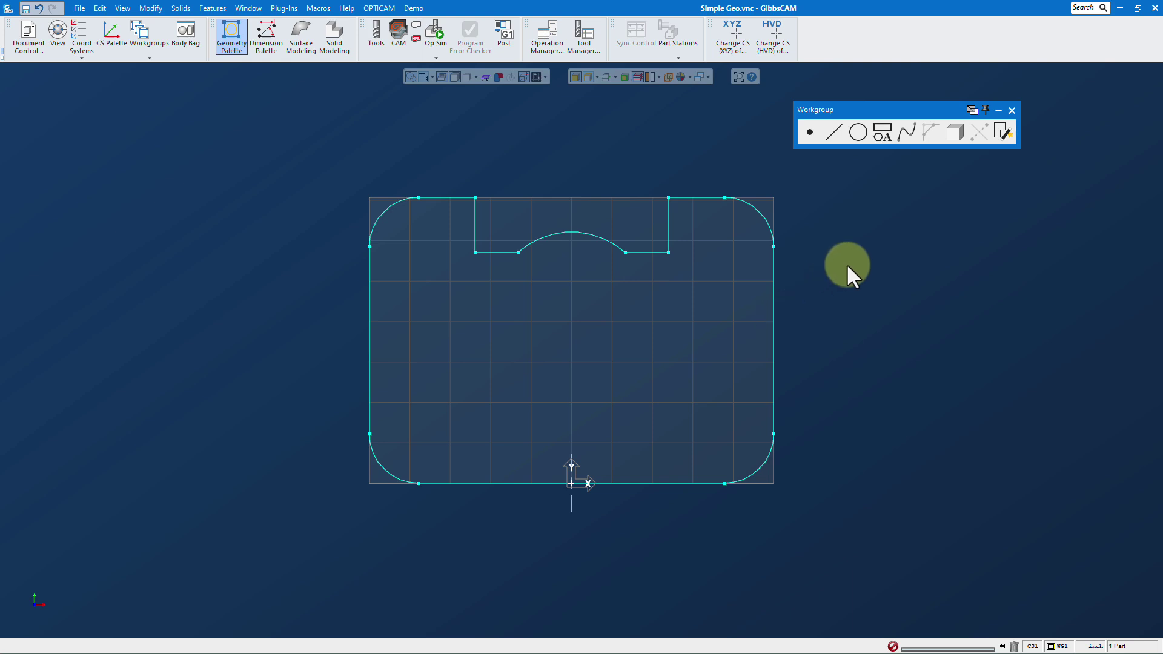
{"action": "key", "text": "ctrl+3"}
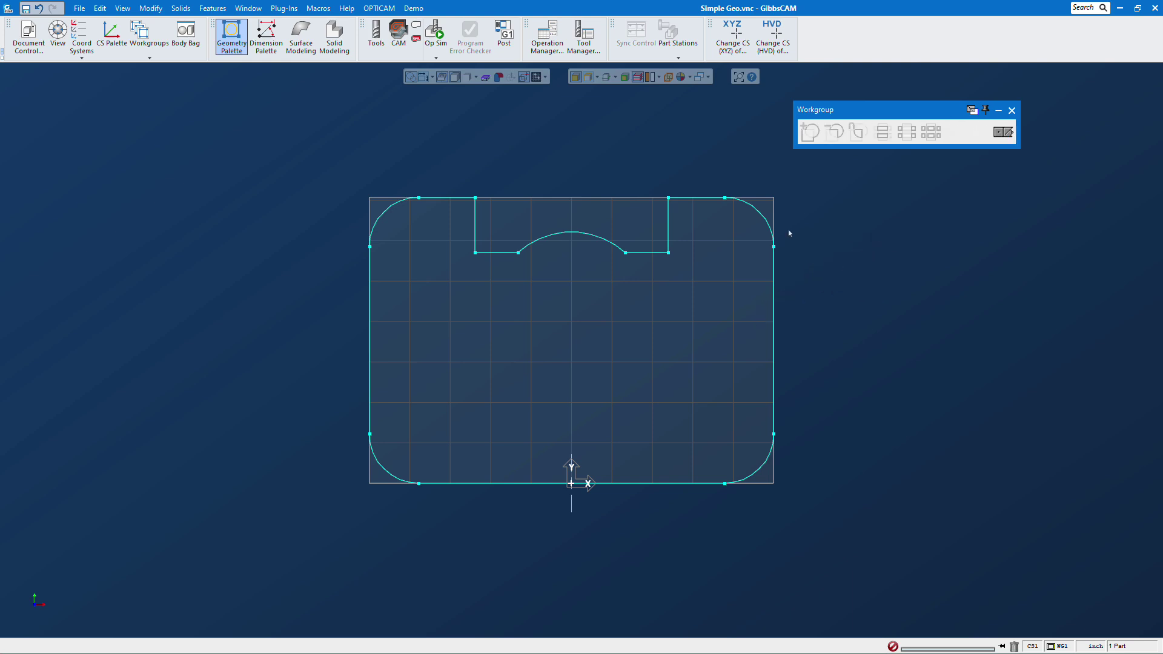